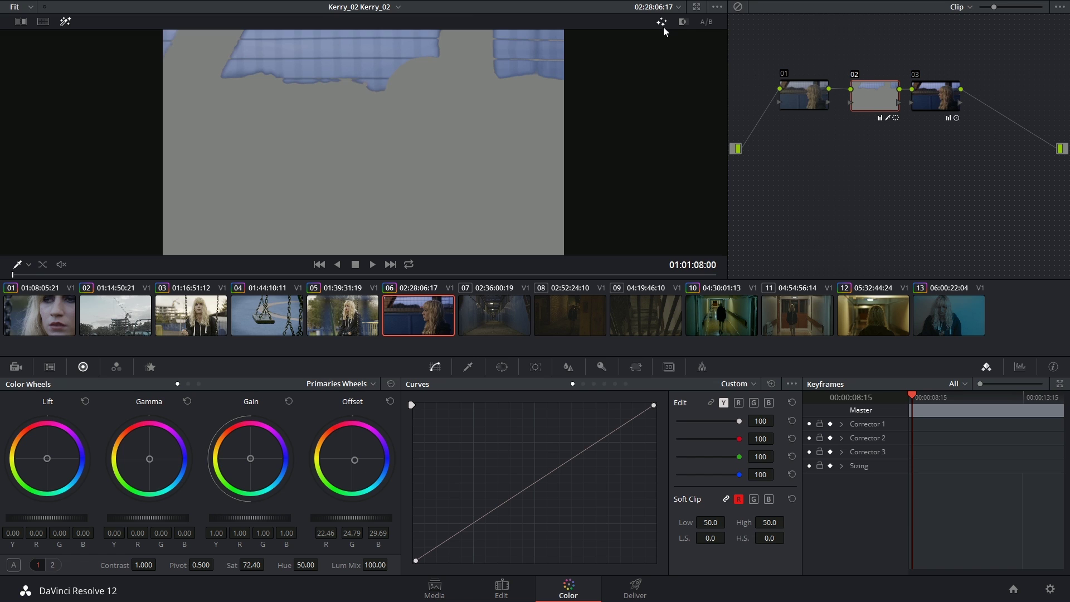
Switch the viewer highlight to black/white and nudge node 02 in the node graph.
{"action": "left_click", "coordinate": [684, 22]}
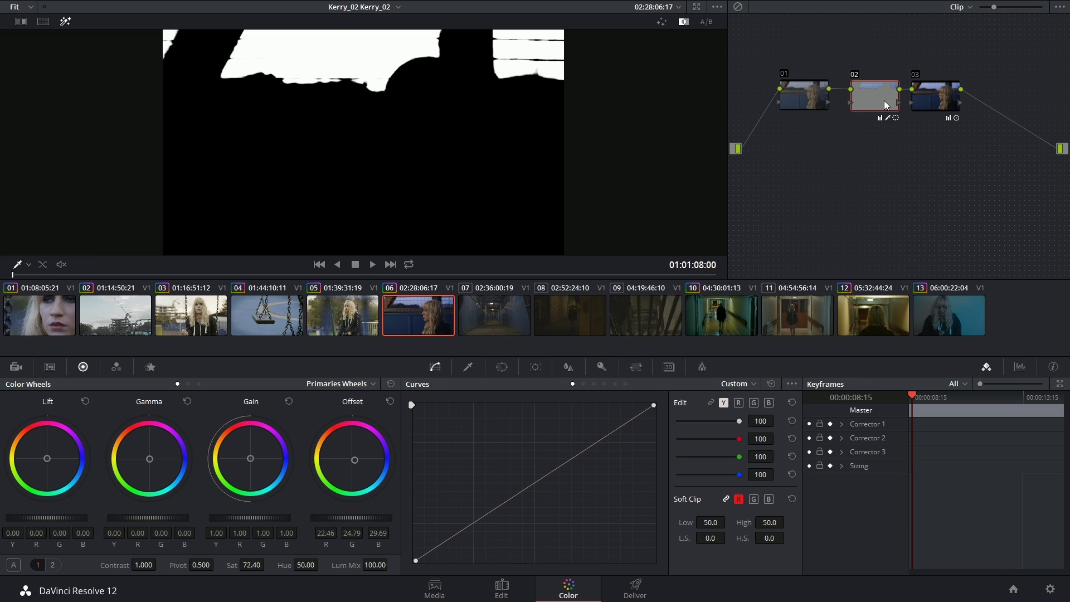
{"action": "left_click_drag", "start_coordinate": [884, 101], "coordinate": [876, 88]}
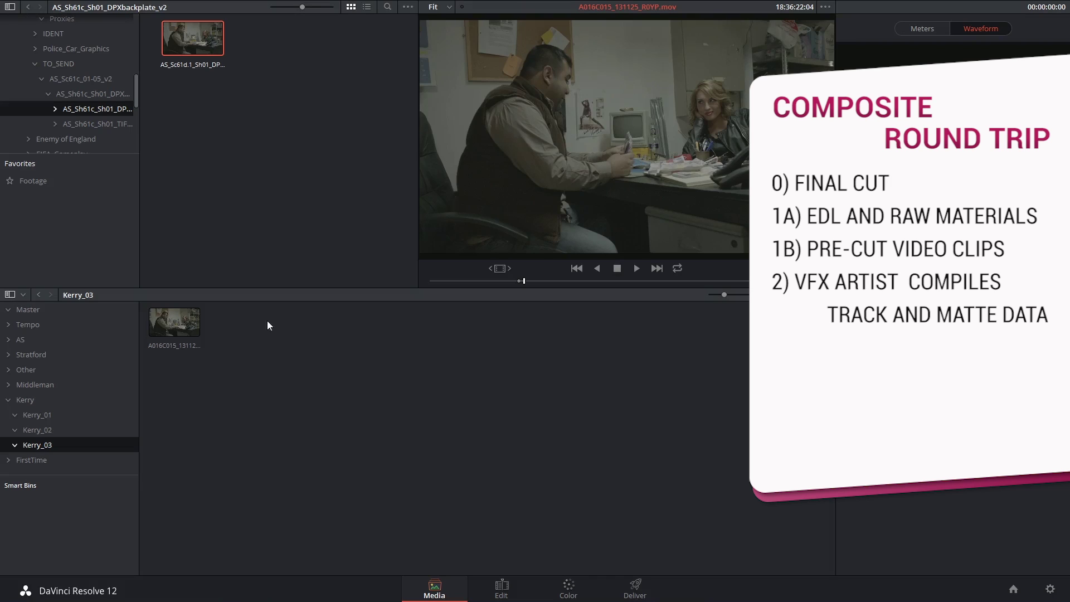
Add the backplate clip to the Kerry_03 bin, then preview the luma matte in the TIFluma_v2 folder.
{"action": "left_click_drag", "start_coordinate": [189, 35], "coordinate": [259, 346]}
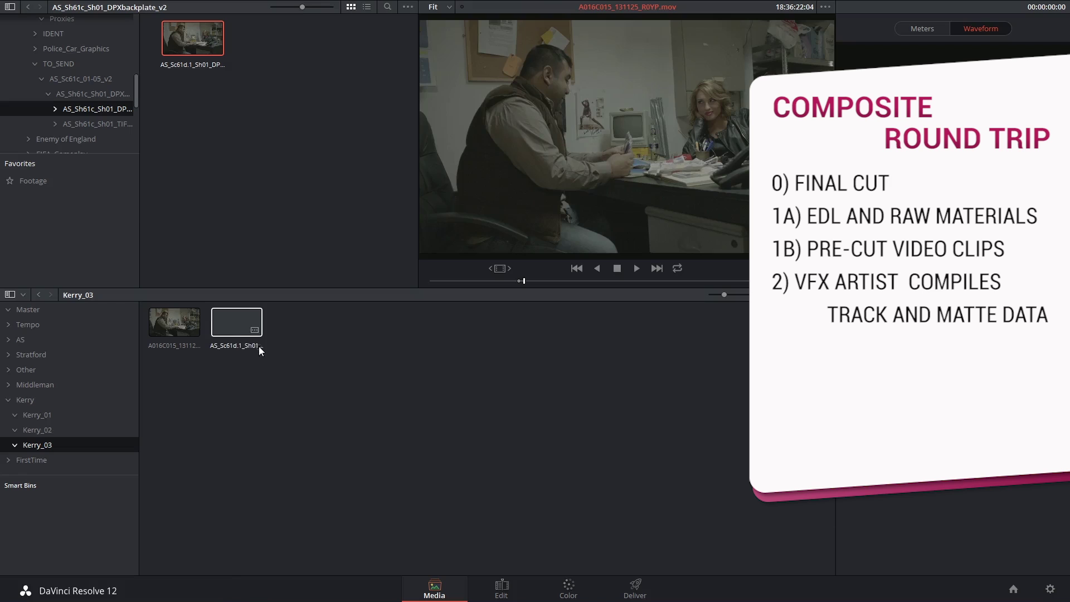
{"action": "left_click", "coordinate": [233, 326]}
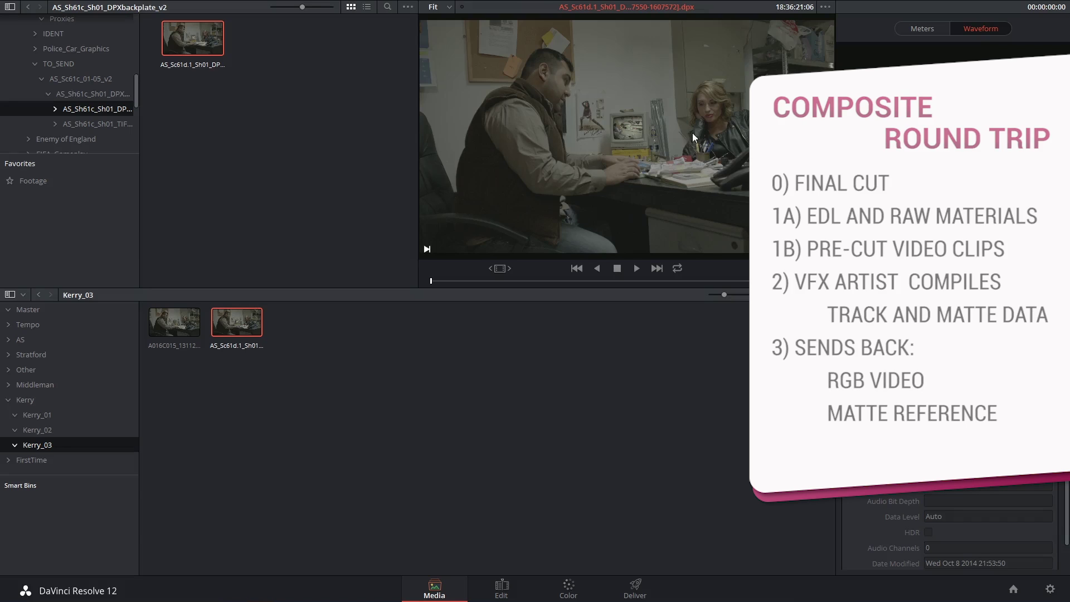
{"action": "left_click", "coordinate": [101, 127]}
{"action": "left_click", "coordinate": [216, 44]}
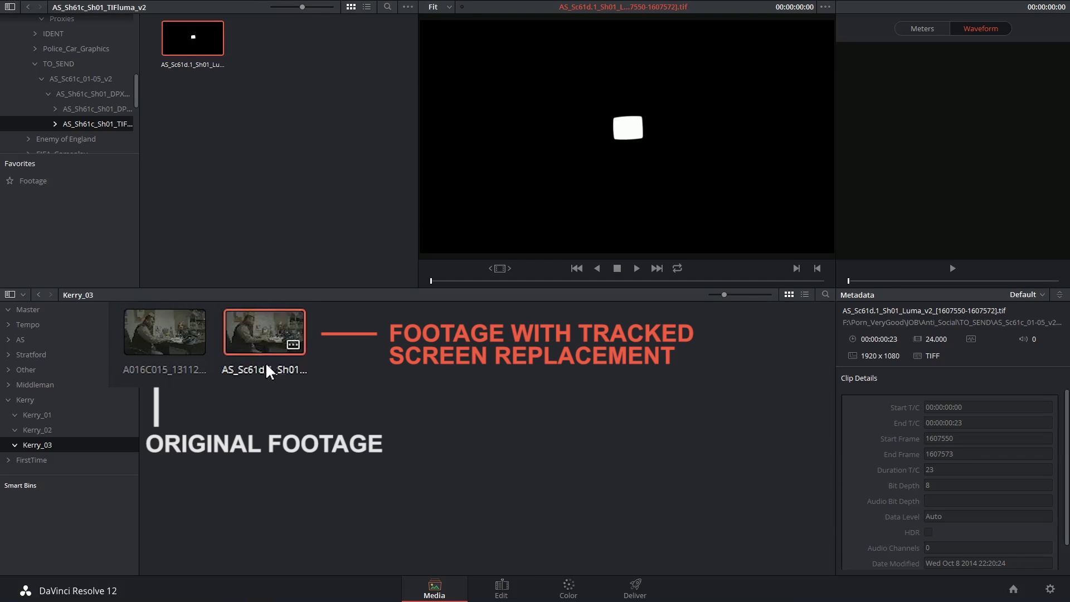
Add AS_Sc61d.1_Sh01_Luma as a matte of the DPX backplate and view the Kerry_03 bin as a list.
{"action": "right_click", "coordinate": [179, 33]}
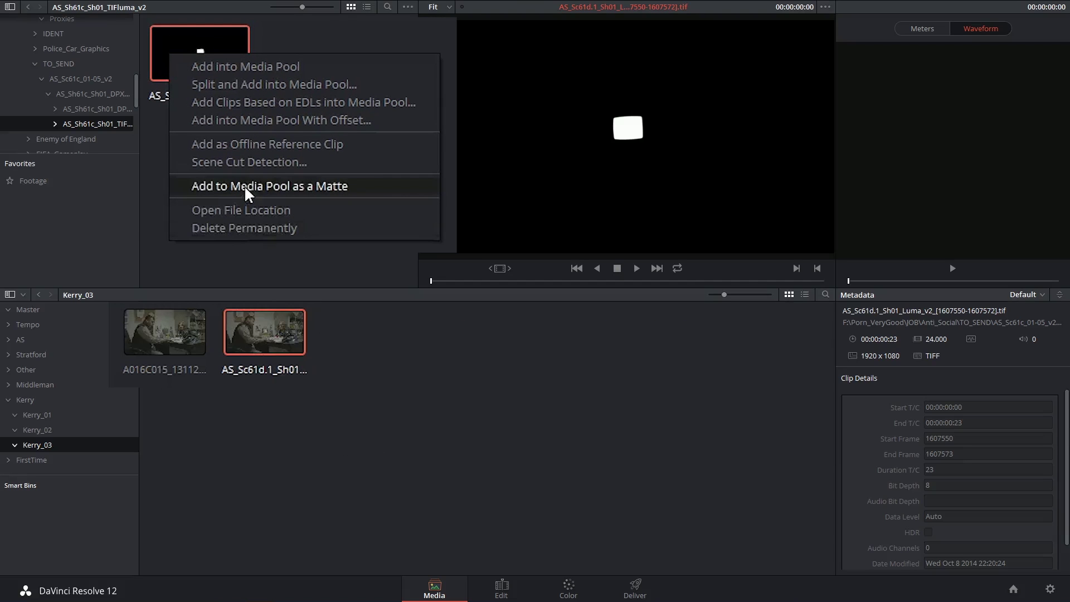
{"action": "left_click", "coordinate": [249, 186]}
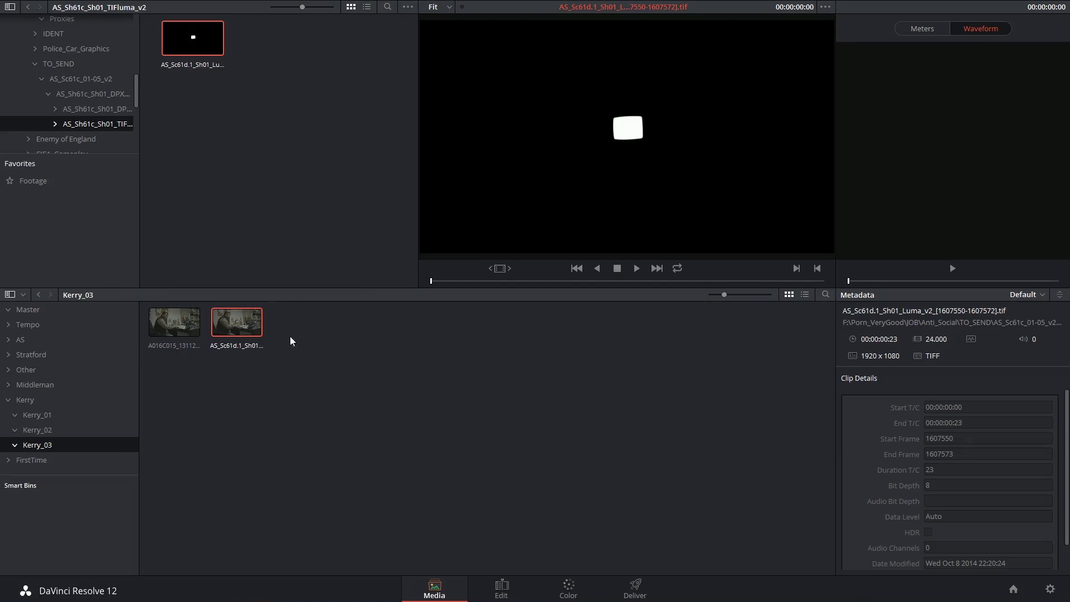
{"action": "left_click", "coordinate": [805, 294]}
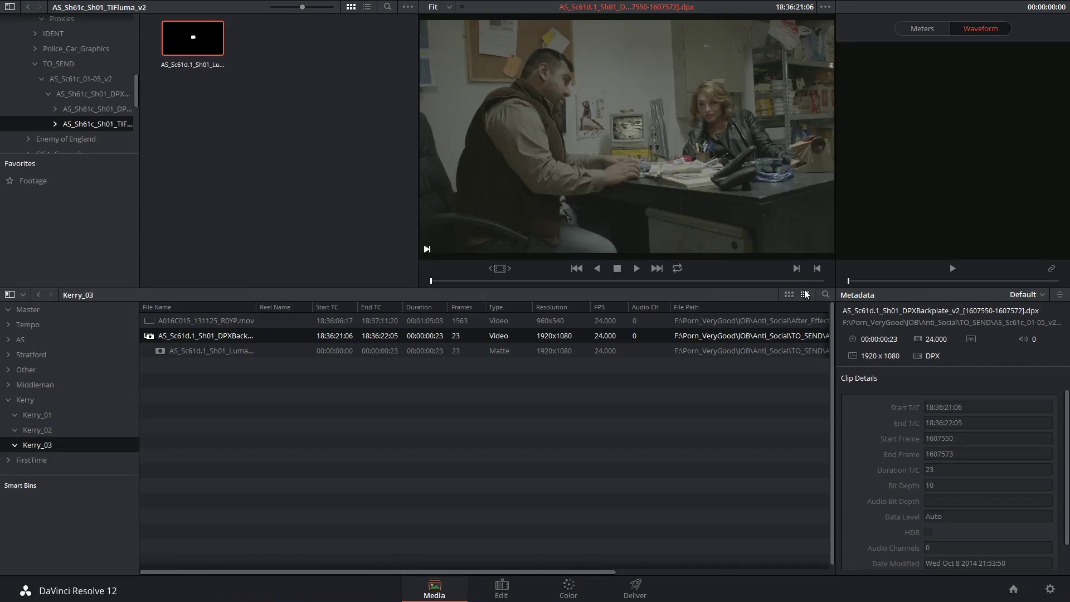
{"action": "left_click", "coordinate": [222, 388]}
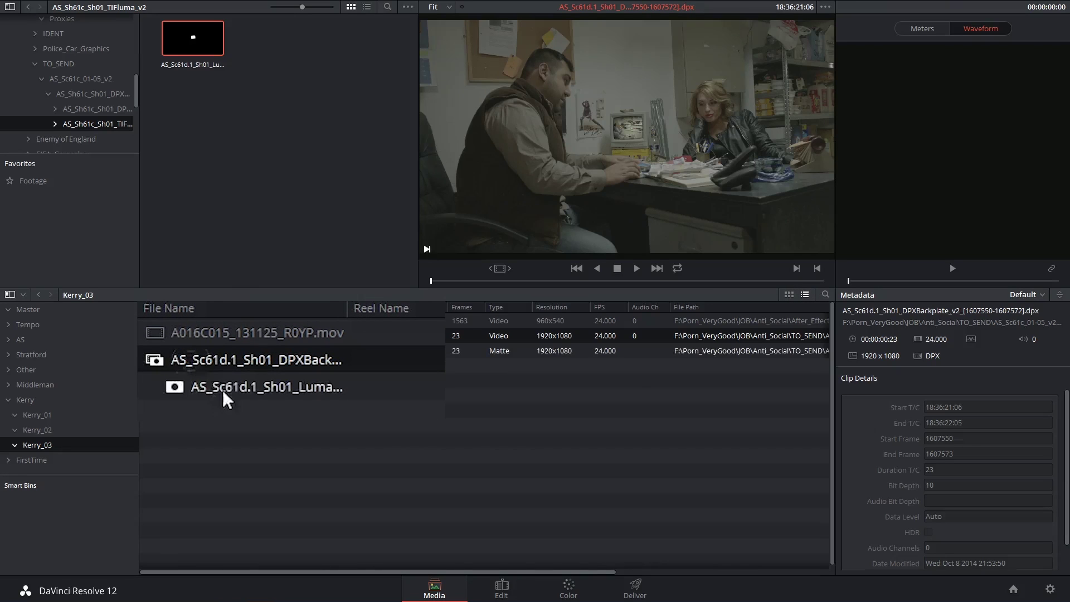
{"action": "left_click", "coordinate": [251, 363]}
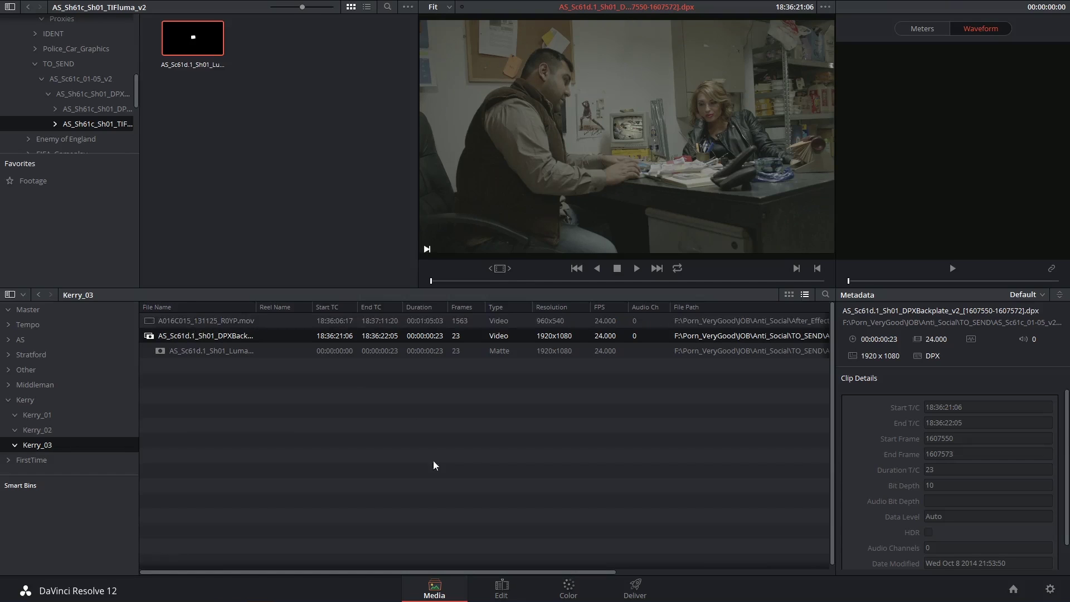
Overwrite the A016C015 clip on Video 1 of AS_Edit01 with the DPX backplate, then go to Color.
{"action": "left_click", "coordinate": [494, 585]}
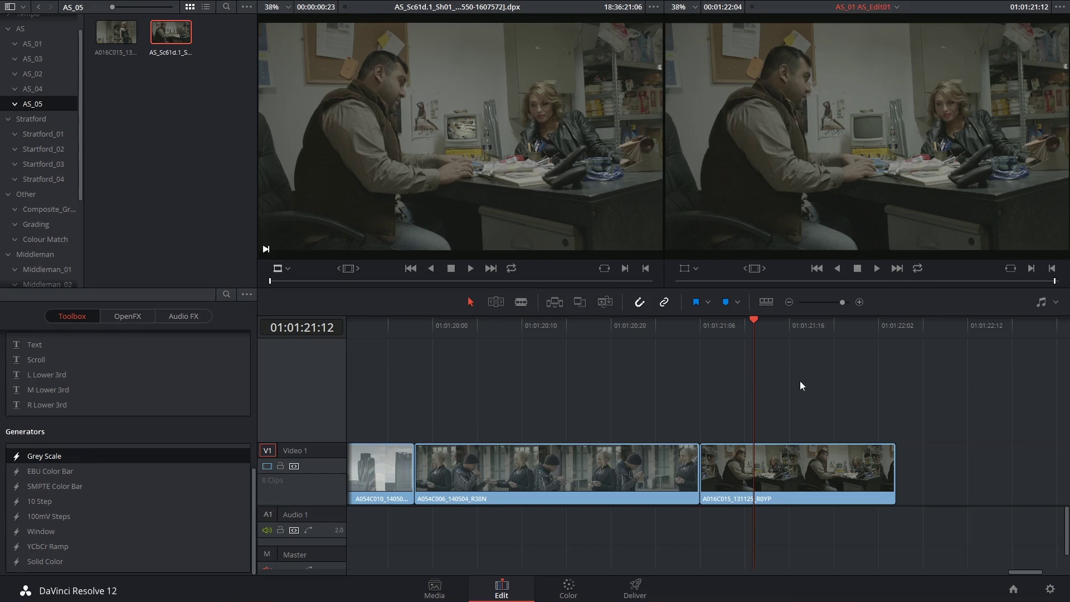
{"action": "left_click_drag", "start_coordinate": [175, 29], "coordinate": [677, 479]}
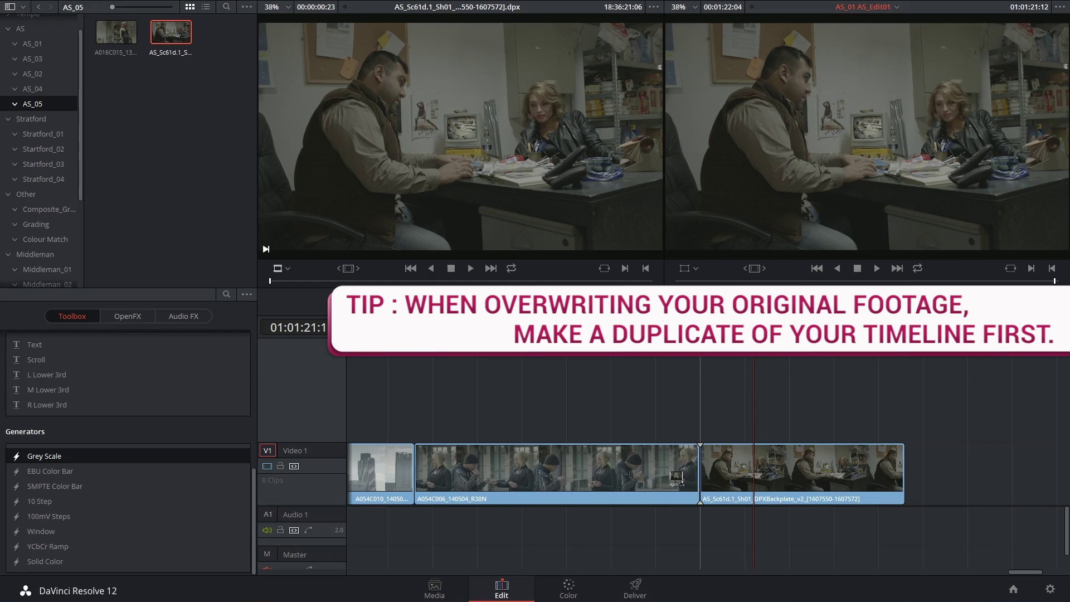
{"action": "left_click_drag", "start_coordinate": [676, 478], "coordinate": [682, 406]}
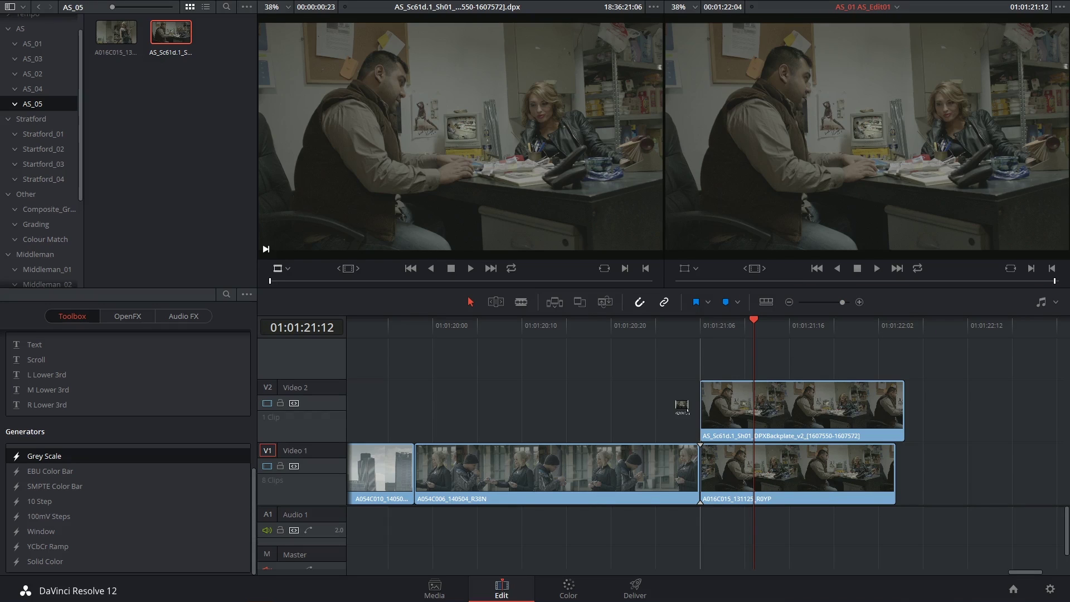
{"action": "left_click_drag", "start_coordinate": [681, 406], "coordinate": [691, 468]}
{"action": "left_click", "coordinate": [590, 590]}
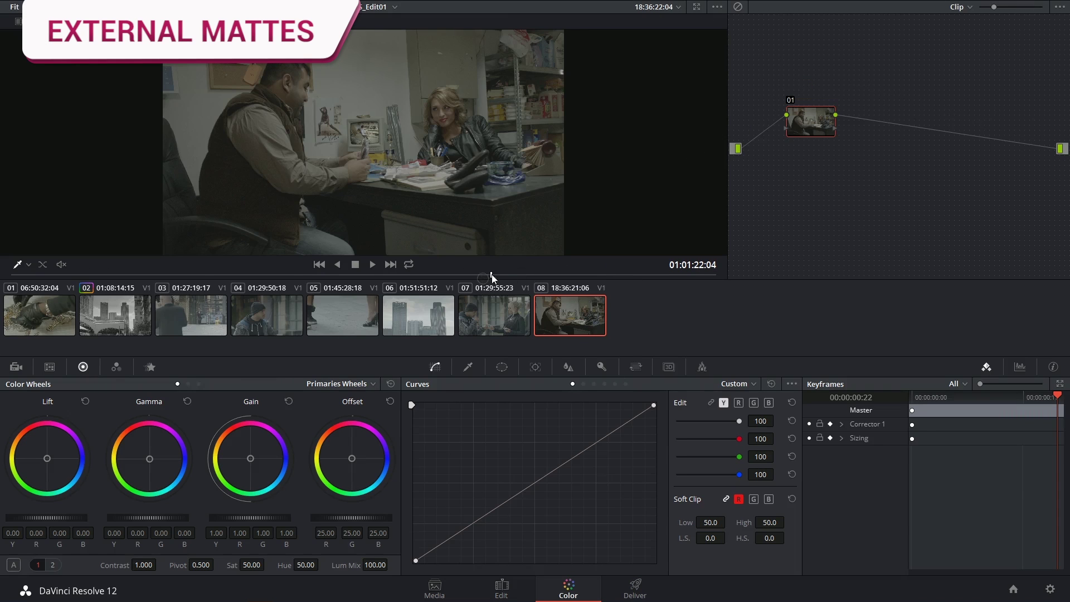
Move the playhead back and add serial node 02 after node 01 with Alt+S.
{"action": "left_click", "coordinate": [204, 274]}
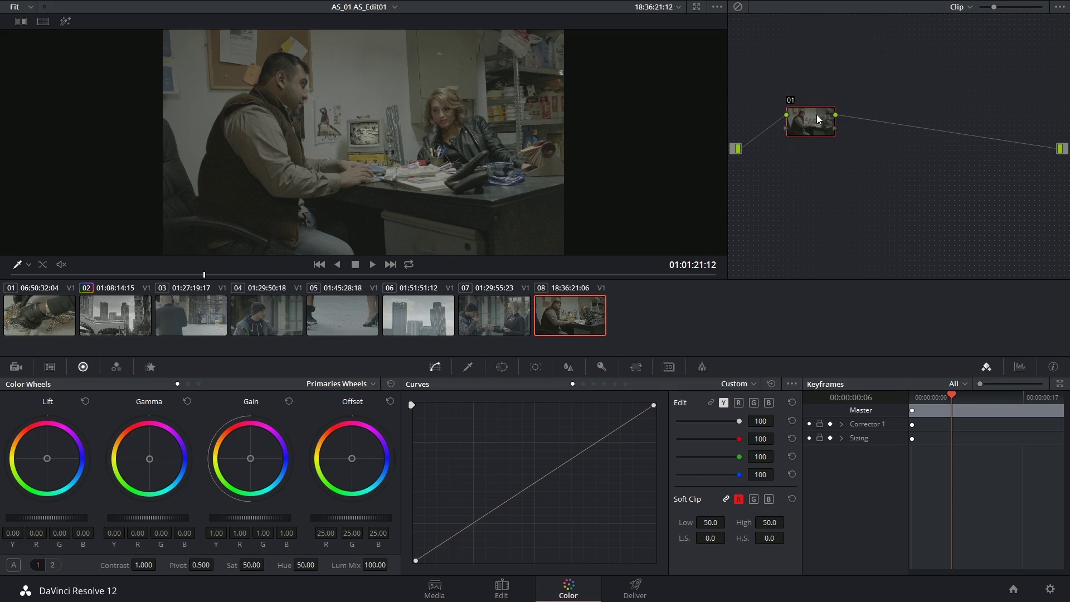
{"action": "left_click_drag", "start_coordinate": [820, 119], "coordinate": [811, 125]}
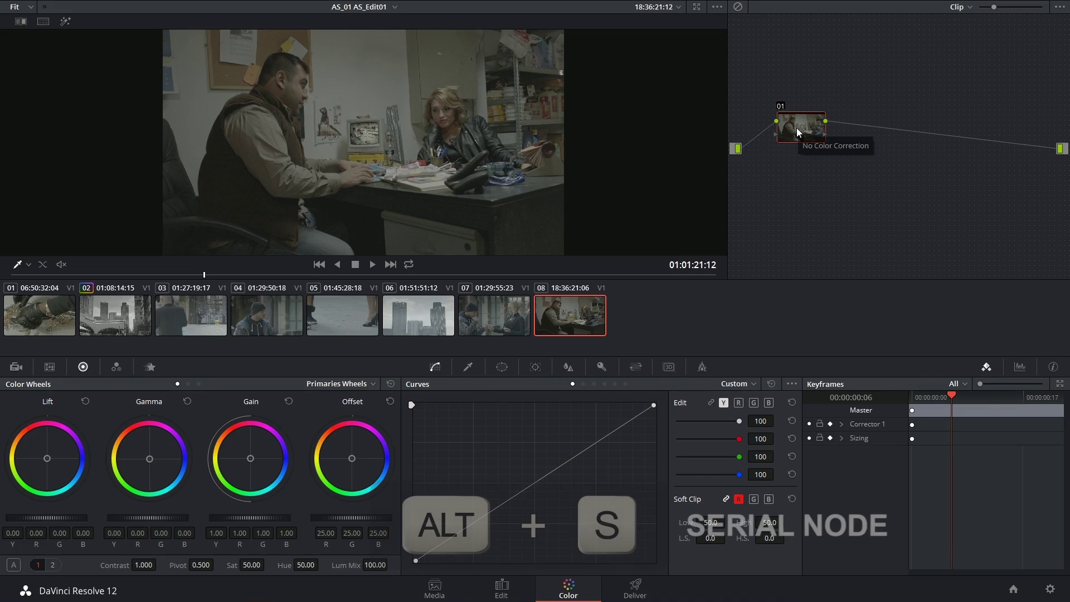
{"action": "key", "text": "alt+s"}
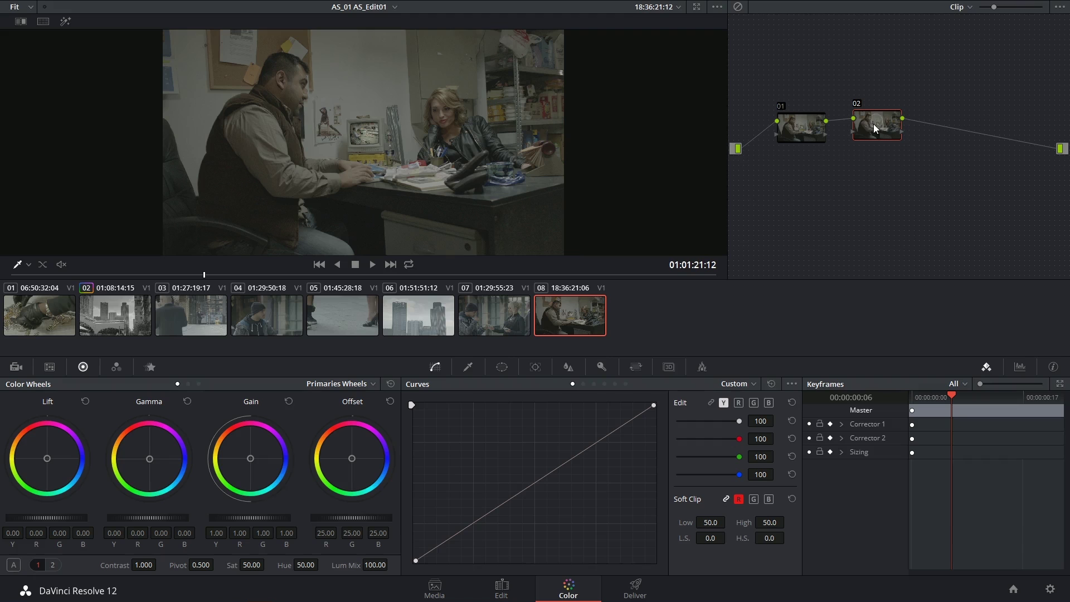
Attach the Luma_v2 TIFF as an EXT MATTE node feeding node 02's key input.
{"action": "right_click", "coordinate": [874, 125]}
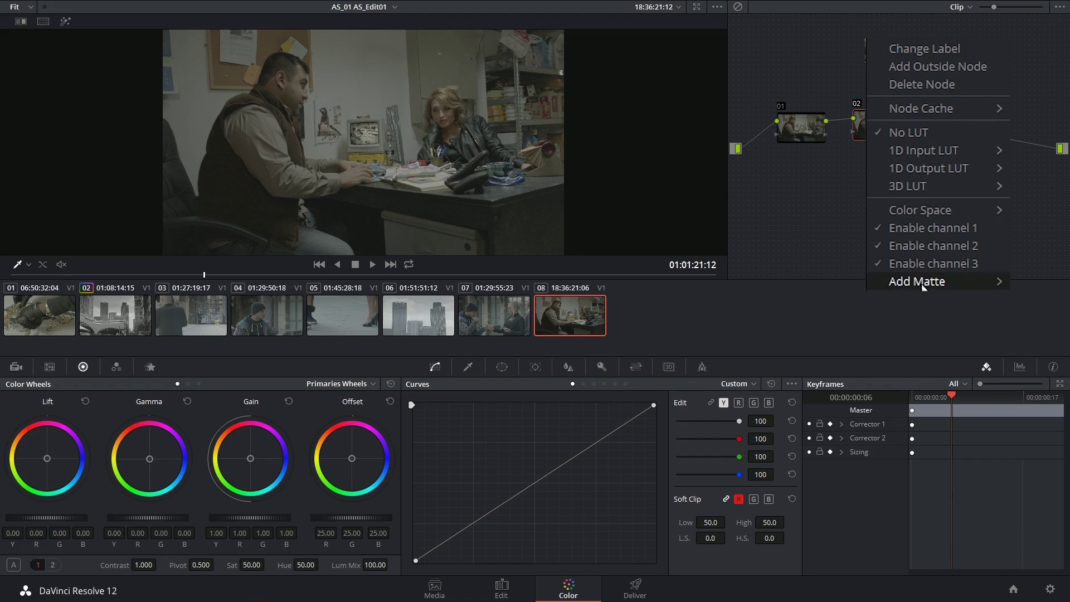
{"action": "mouse_move", "coordinate": [923, 286]}
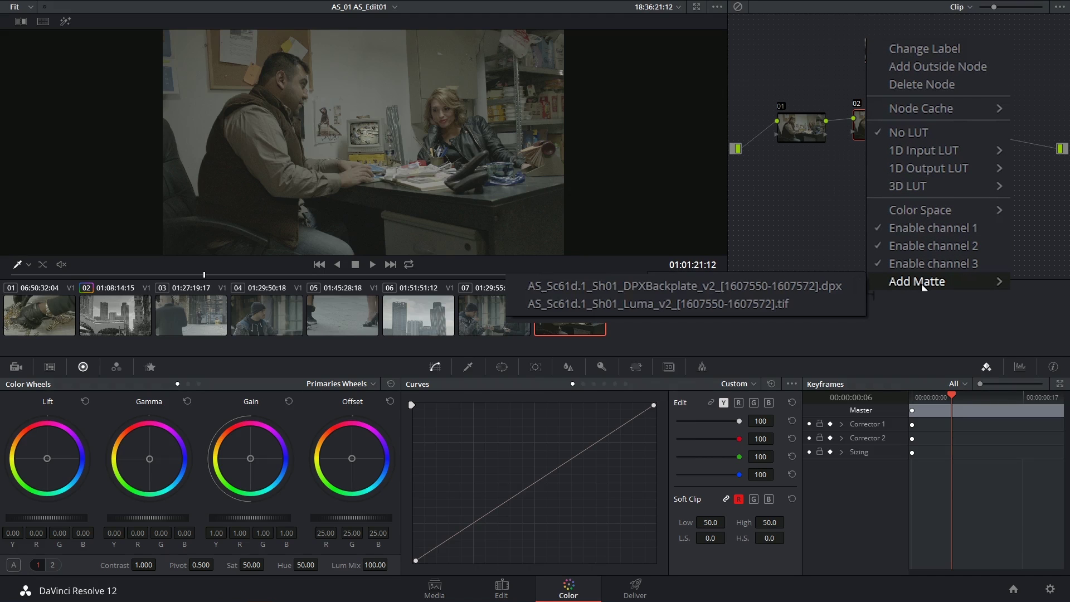
{"action": "left_click", "coordinate": [641, 302]}
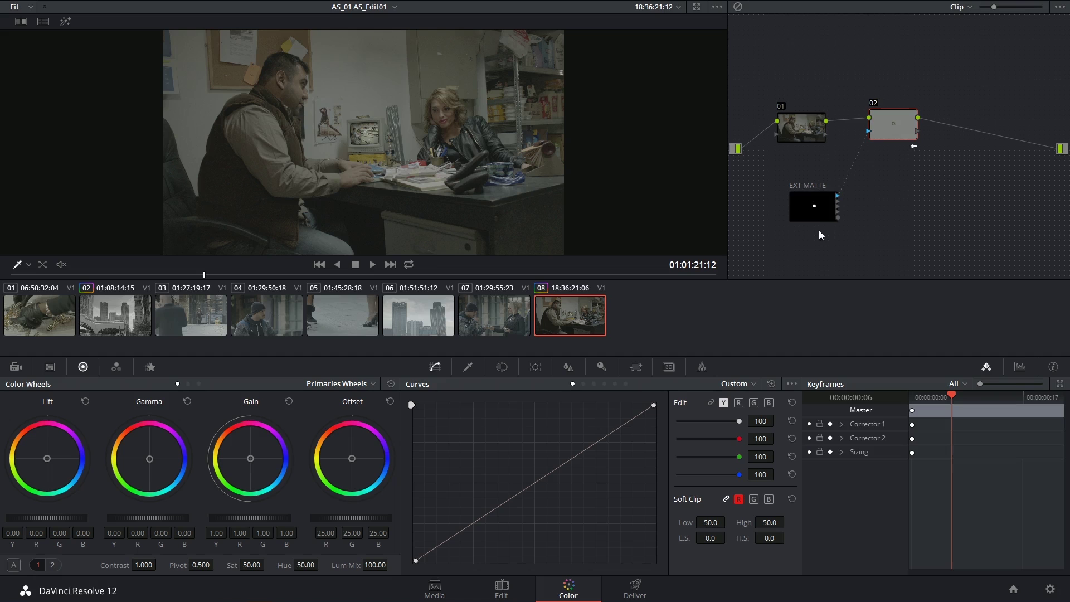
{"action": "scroll", "coordinate": [807, 185], "scroll_direction": "up", "scroll_amount": 3}
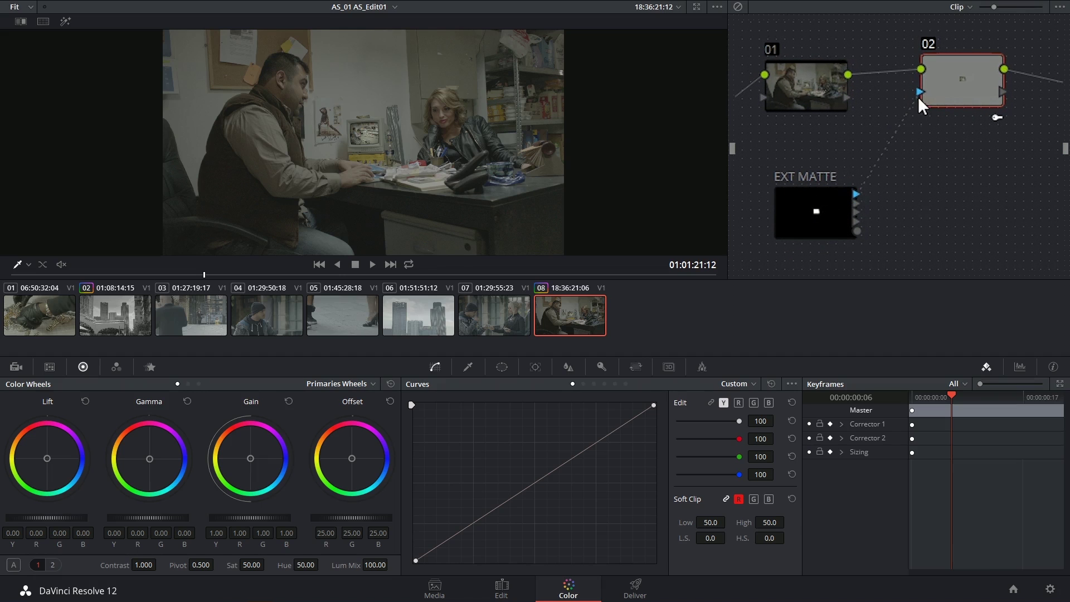
Align node 02 with node 01's output and lower its saturation to 29.40.
{"action": "left_click", "coordinate": [943, 87]}
{"action": "mouse_move", "coordinate": [945, 102]}
{"action": "left_mouse_down"}
{"action": "mouse_move", "coordinate": [953, 107]}
{"action": "mouse_move", "coordinate": [939, 95]}
{"action": "left_mouse_up"}
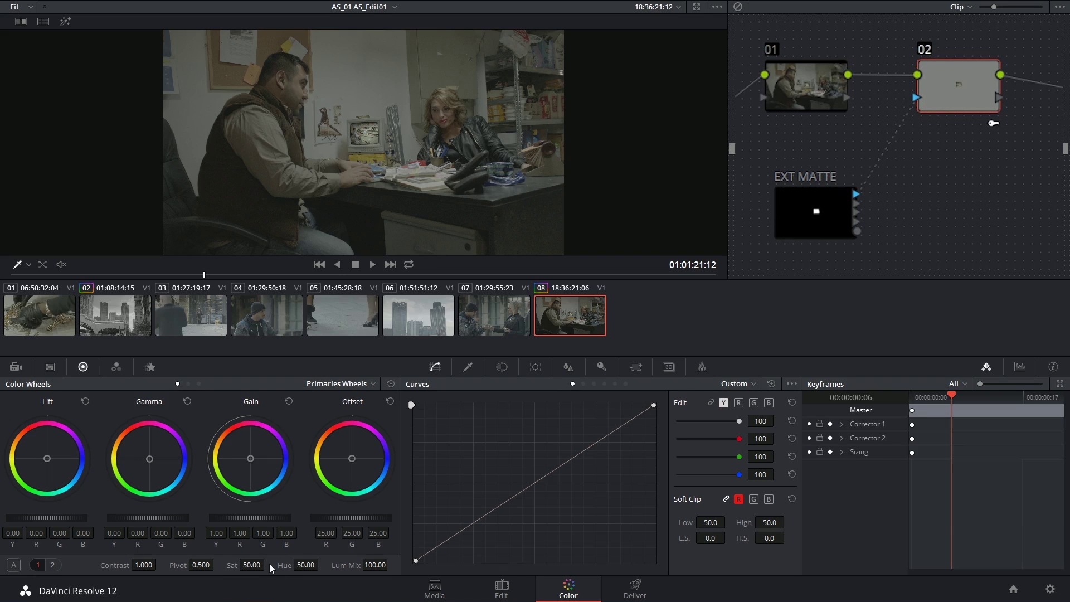
{"action": "left_click_drag", "start_coordinate": [255, 565], "coordinate": [284, 564]}
{"action": "scroll", "coordinate": [359, 162], "scroll_direction": "up", "scroll_amount": 5}
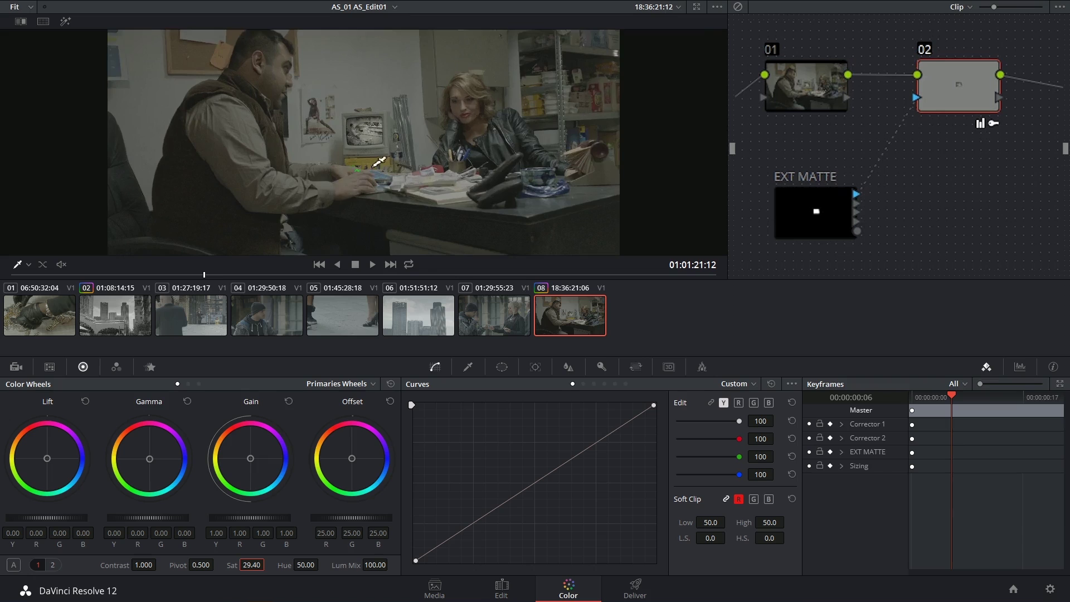
{"action": "scroll", "coordinate": [334, 152], "scroll_direction": "down", "scroll_amount": 2}
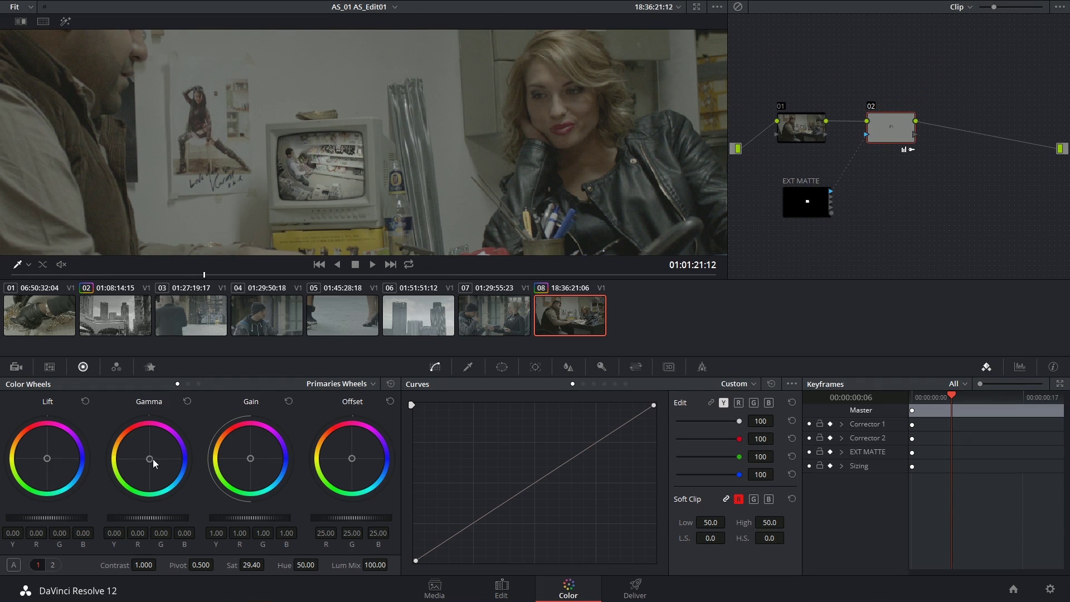
Warm node 02's gamma balance slightly, lower contrast to 0.716, and add a 0.52 blur radius.
{"action": "left_click_drag", "start_coordinate": [149, 458], "coordinate": [112, 455]}
{"action": "left_click_drag", "start_coordinate": [148, 565], "coordinate": [139, 564]}
{"action": "left_click", "coordinate": [568, 368]}
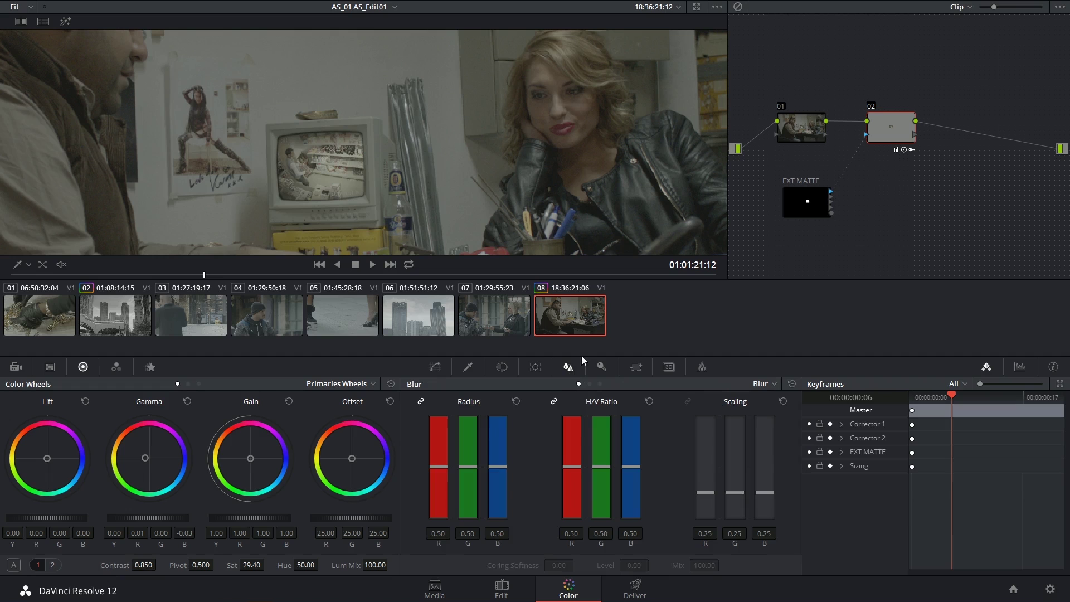
{"action": "left_click_drag", "start_coordinate": [467, 466], "coordinate": [465, 464]}
Give node 02 a screen label, add serial node 04 after it, and darken the image with a curve point.
{"action": "right_click", "coordinate": [880, 141]}
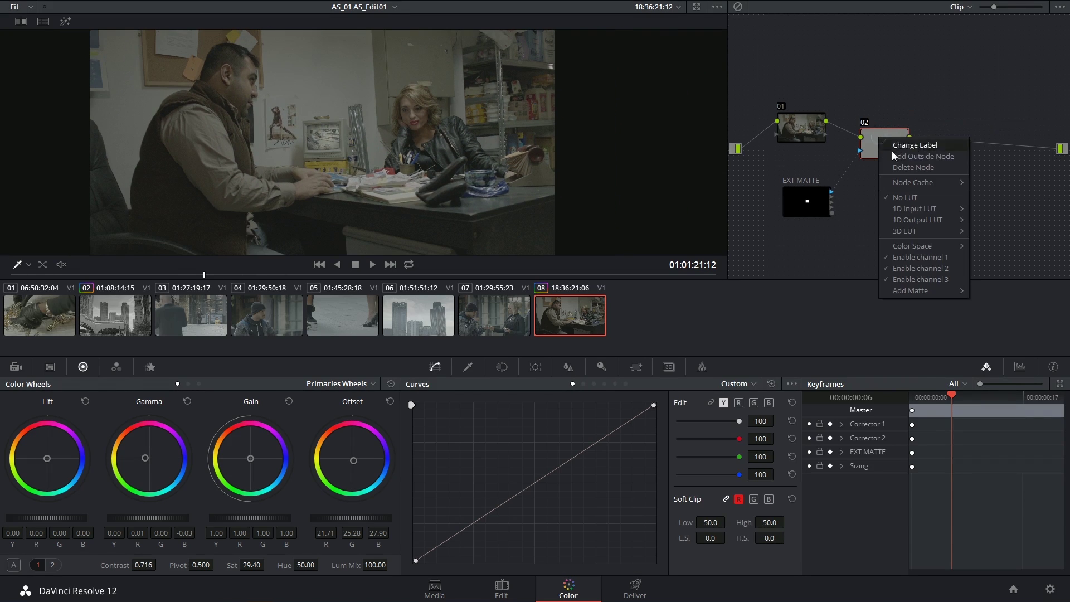
{"action": "key", "text": "Escape"}
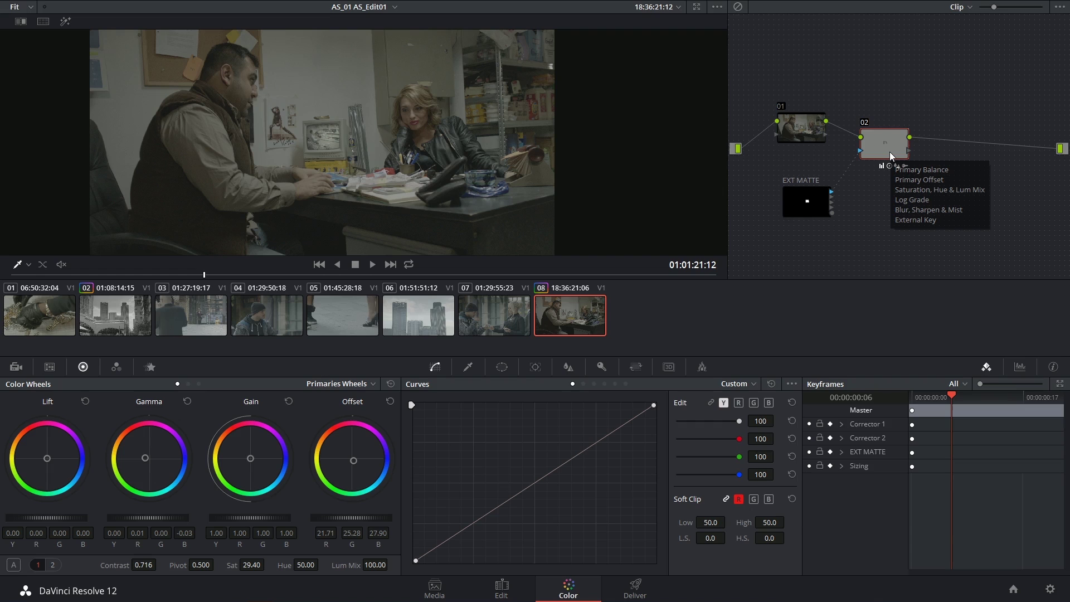
{"action": "left_click_drag", "start_coordinate": [889, 151], "coordinate": [907, 157]}
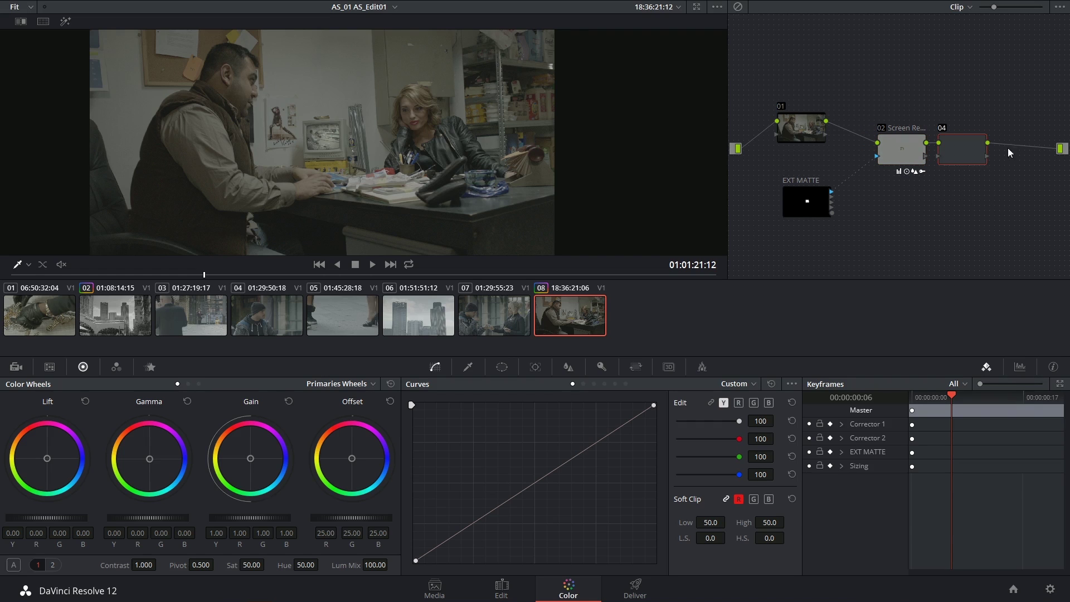
{"action": "key", "text": "alt+s"}
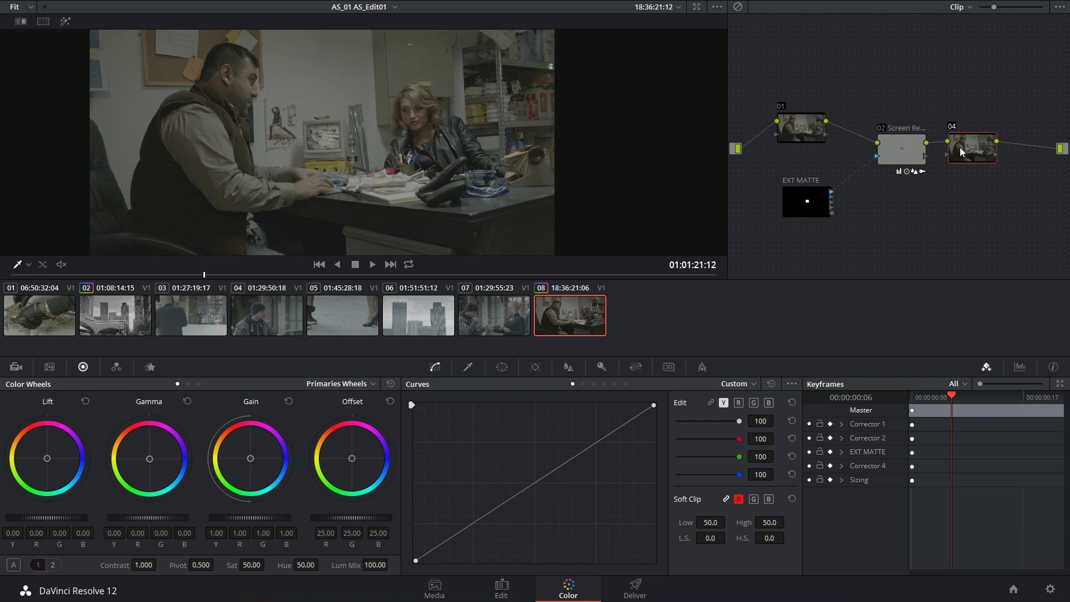
{"action": "mouse_move", "coordinate": [453, 546]}
{"action": "left_mouse_down"}
{"action": "mouse_move", "coordinate": [474, 541]}
{"action": "mouse_move", "coordinate": [452, 523]}
{"action": "mouse_move", "coordinate": [463, 555]}
{"action": "left_mouse_up"}
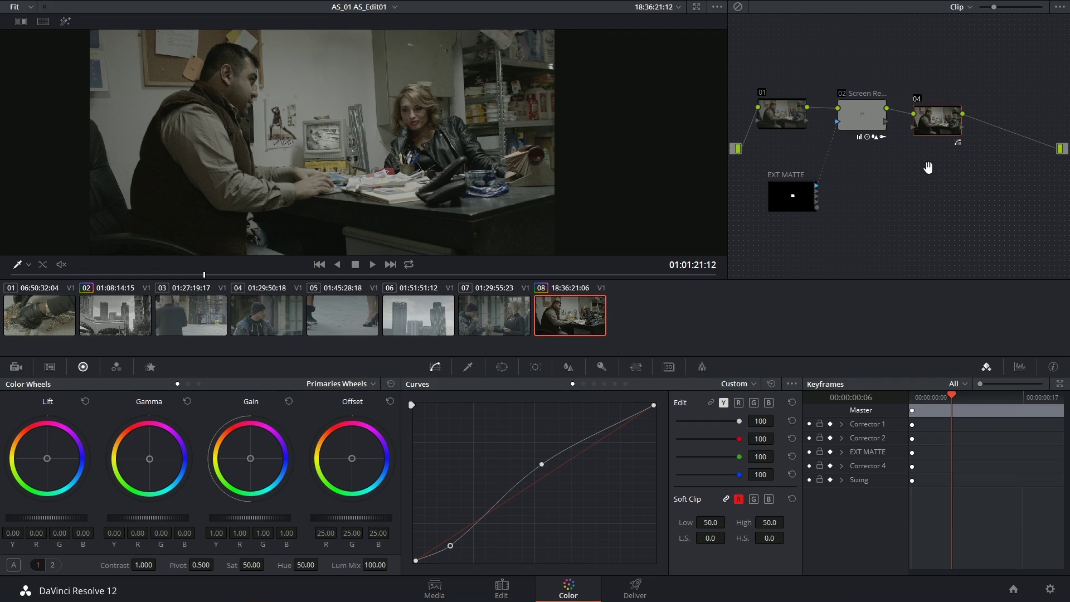
Add layer-mixer node 05 keyed by the EXT MATTE and lower its key output gain to 0.069.
{"action": "left_click_drag", "start_coordinate": [934, 125], "coordinate": [931, 121]}
{"action": "key", "text": "alt+l"}
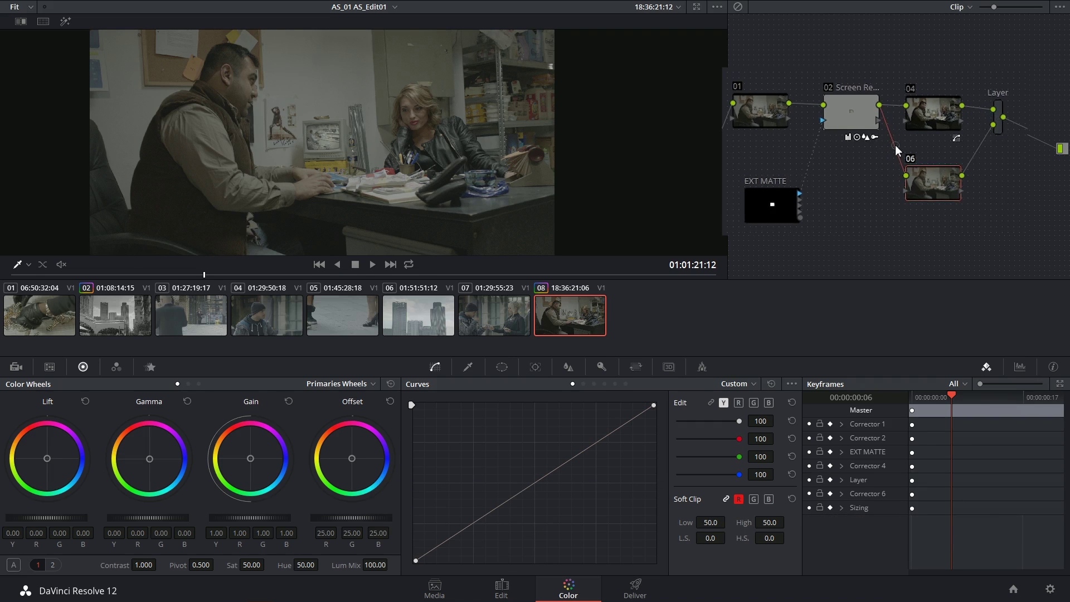
{"action": "left_click_drag", "start_coordinate": [817, 208], "coordinate": [893, 192]}
{"action": "left_click_drag", "start_coordinate": [860, 231], "coordinate": [890, 195]}
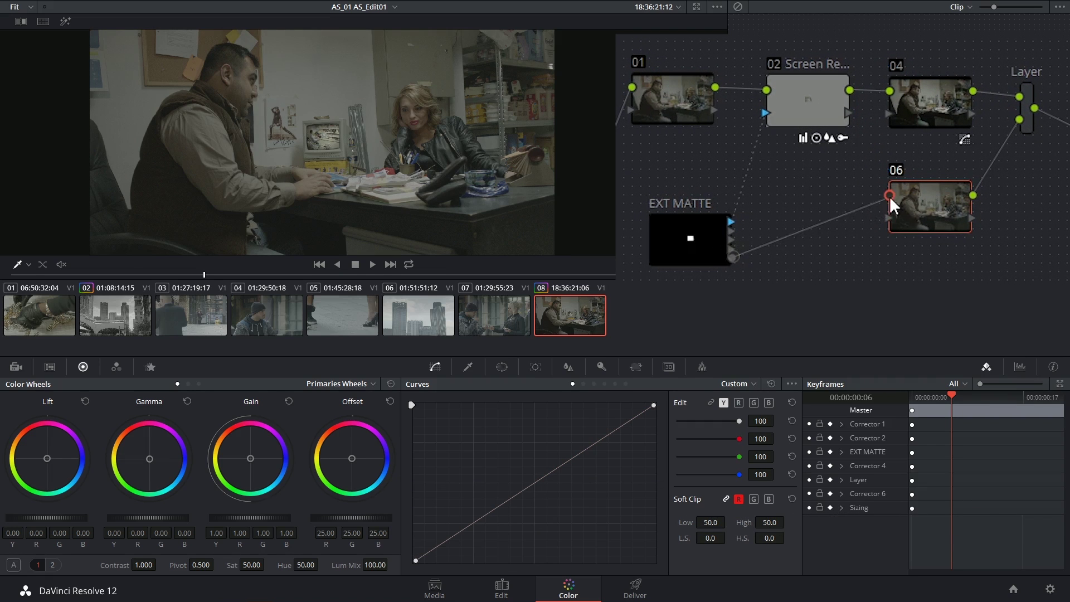
{"action": "mouse_move", "coordinate": [920, 228]}
{"action": "left_mouse_down"}
{"action": "mouse_move", "coordinate": [927, 192]}
{"action": "mouse_move", "coordinate": [920, 231]}
{"action": "left_mouse_up"}
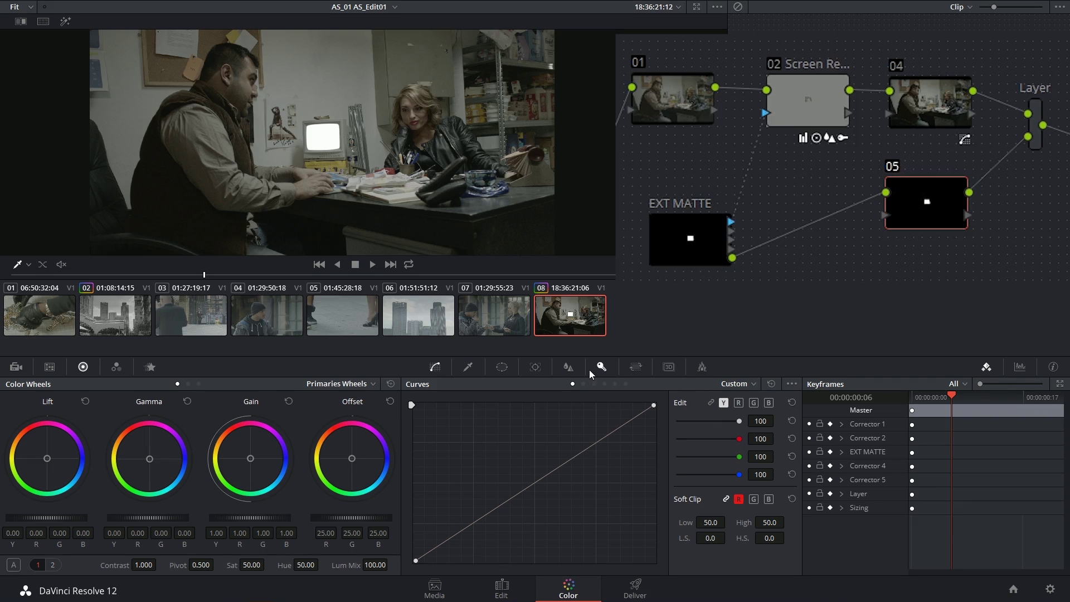
{"action": "left_click", "coordinate": [601, 368]}
{"action": "mouse_move", "coordinate": [689, 501]}
{"action": "left_mouse_down"}
{"action": "mouse_move", "coordinate": [666, 493]}
{"action": "mouse_move", "coordinate": [702, 500]}
{"action": "left_mouse_up"}
Drag nodes 04, 02 and 01 upward to sit level with the Layer mixer.
{"action": "left_click_drag", "start_coordinate": [927, 113], "coordinate": [922, 99]}
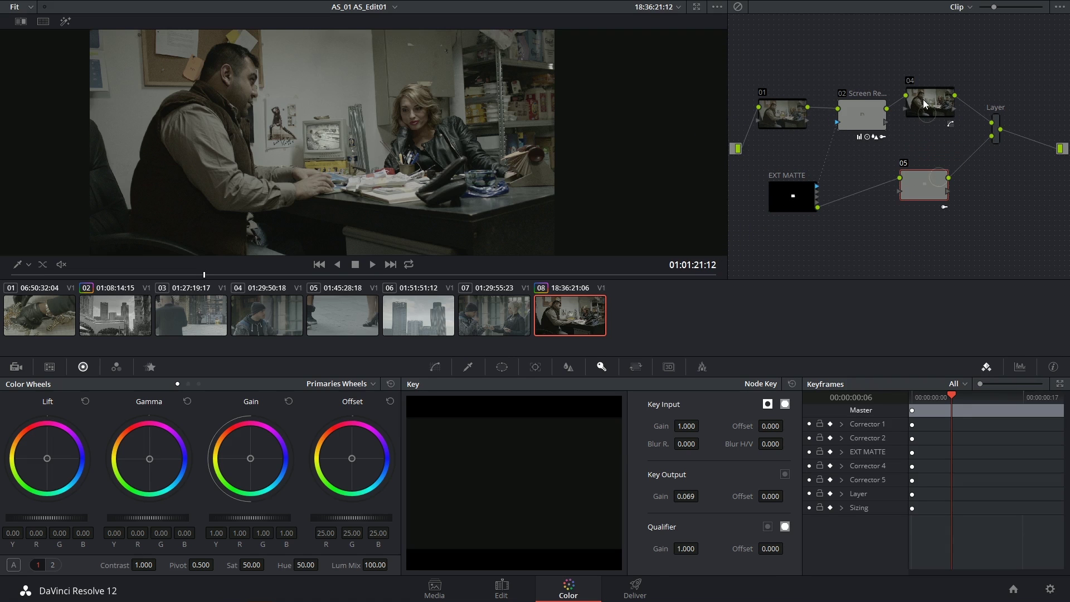
{"action": "left_click_drag", "start_coordinate": [859, 108], "coordinate": [856, 93]}
{"action": "left_click_drag", "start_coordinate": [764, 110], "coordinate": [758, 97]}
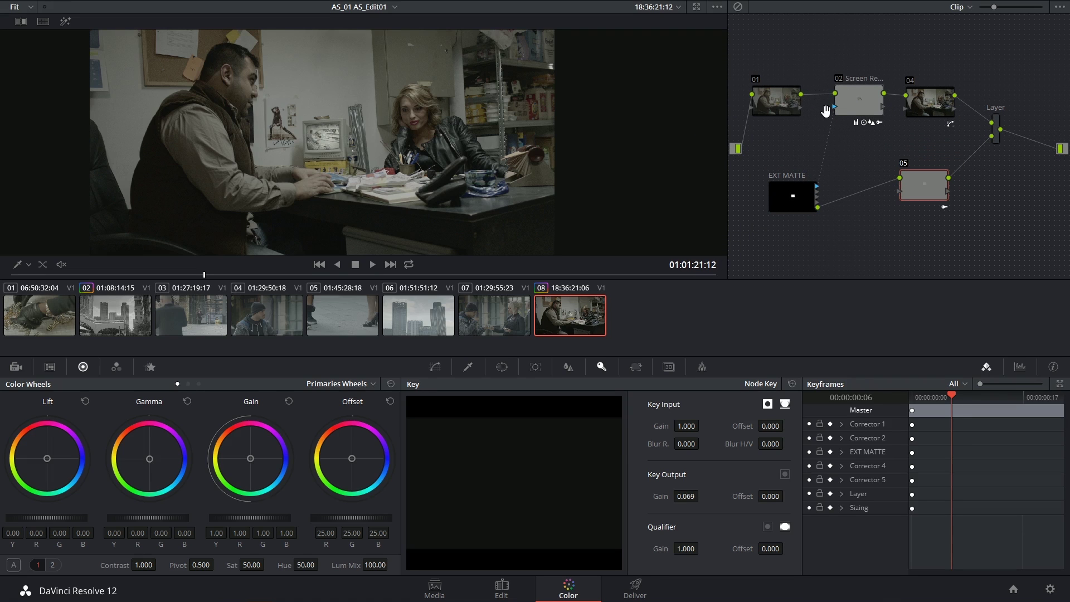